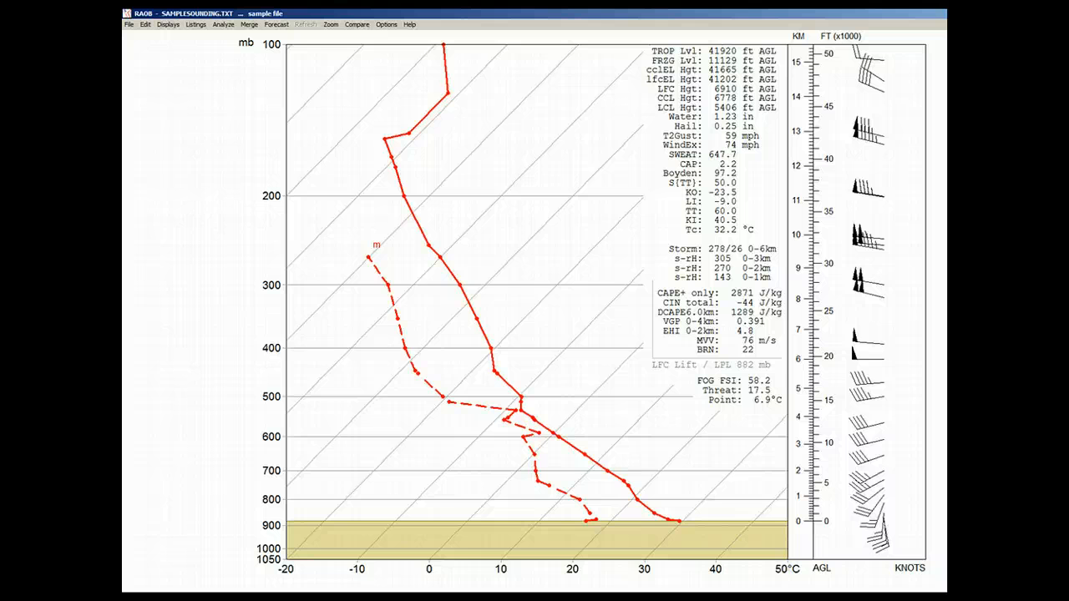
Show the sounding in the Layer Analyzer and mark a layer from the surface up to about 598 mb.
click(163, 25)
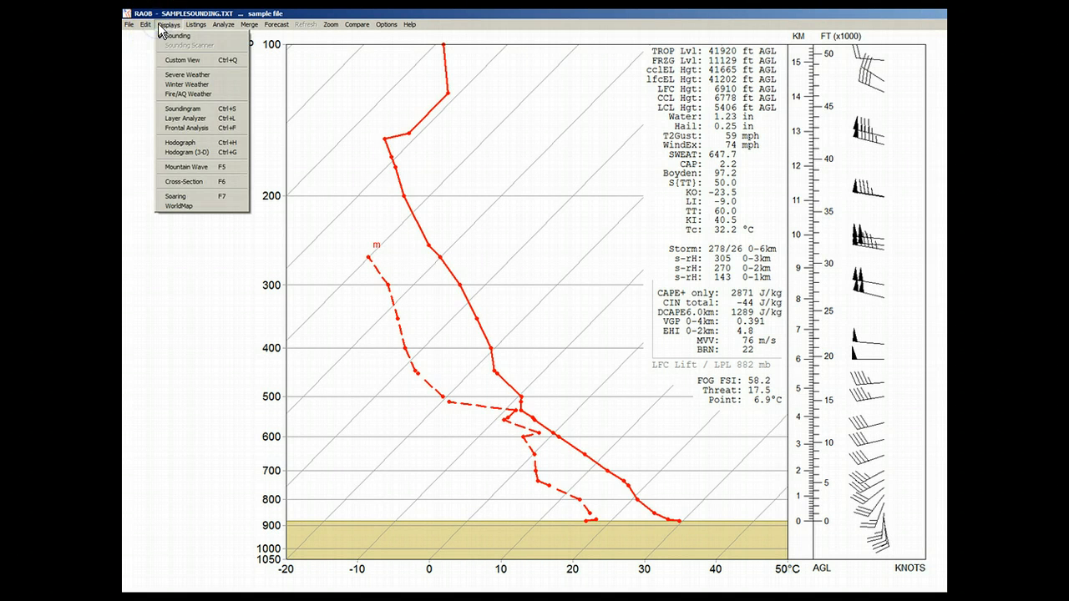
click(160, 118)
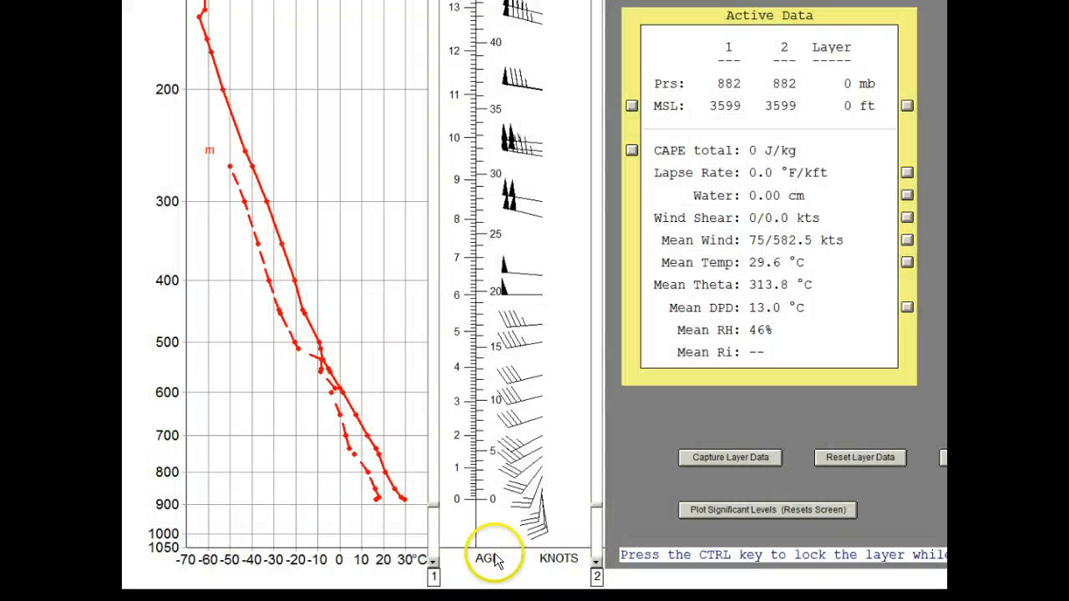
drag(434, 504, 435, 398)
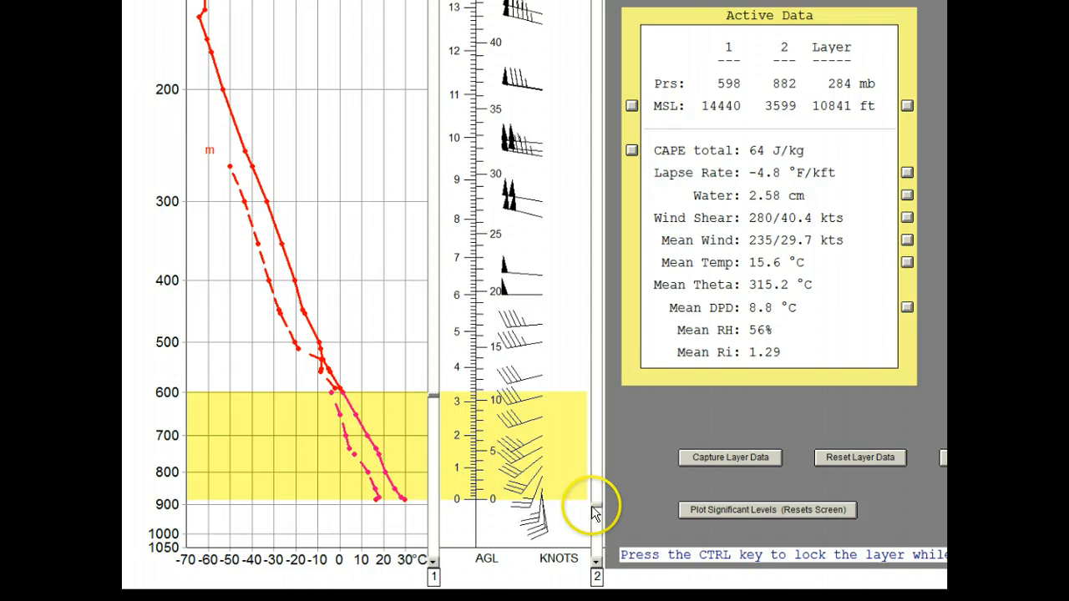
mouse_move(595, 507)
mouse_down()
mouse_move(599, 162)
mouse_move(581, 508)
mouse_up()
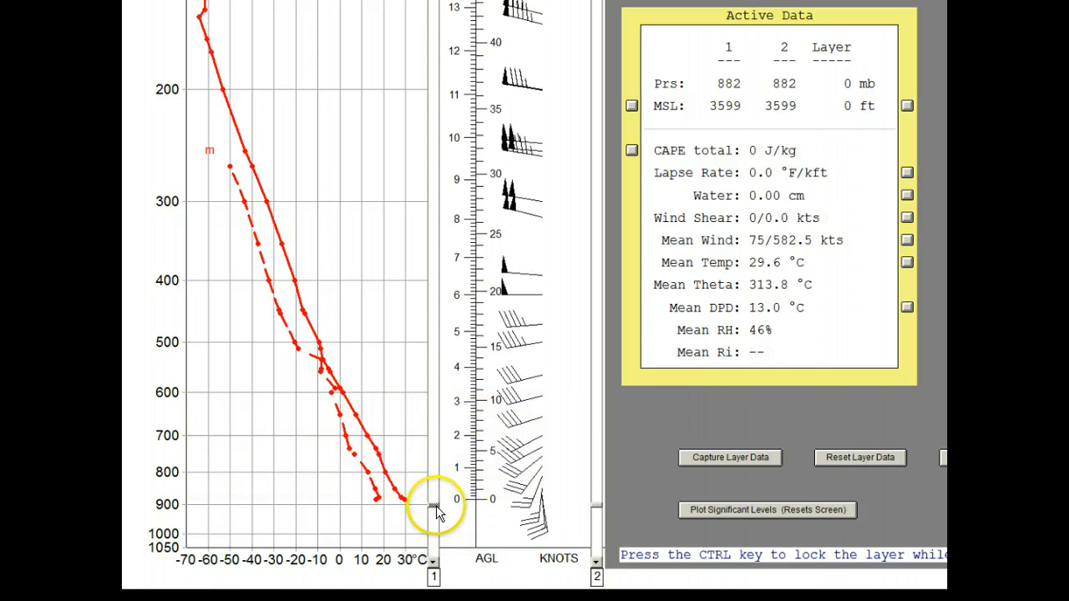
Raise the two layer boundaries in stages until the analyzed layer spans about 302 to 201 mb.
drag(437, 504, 437, 438)
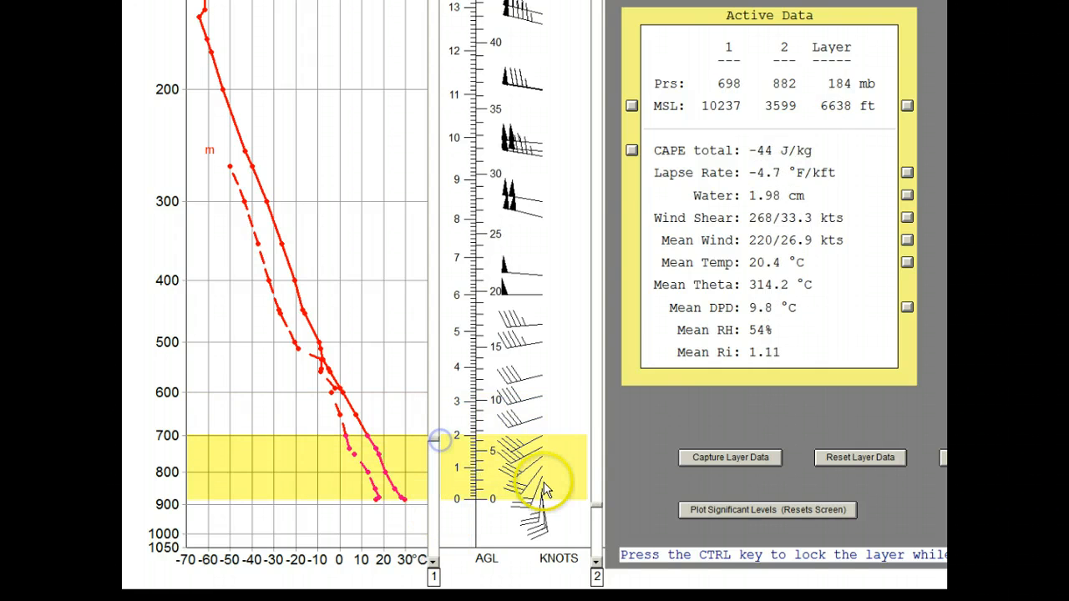
drag(595, 509, 594, 237)
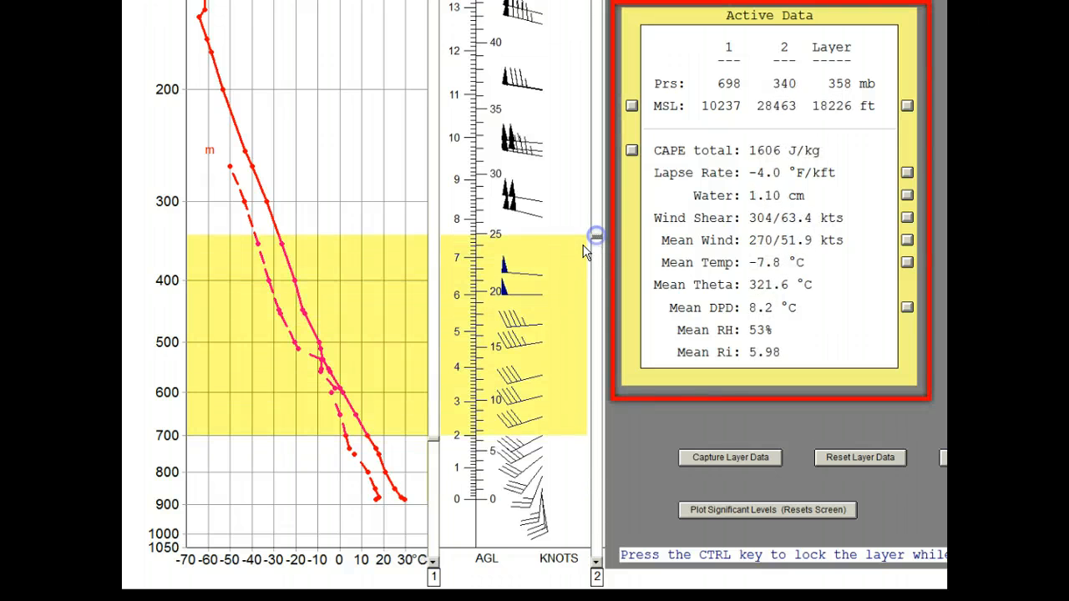
mouse_move(430, 440)
mouse_down()
mouse_move(442, 288)
mouse_move(437, 394)
mouse_up()
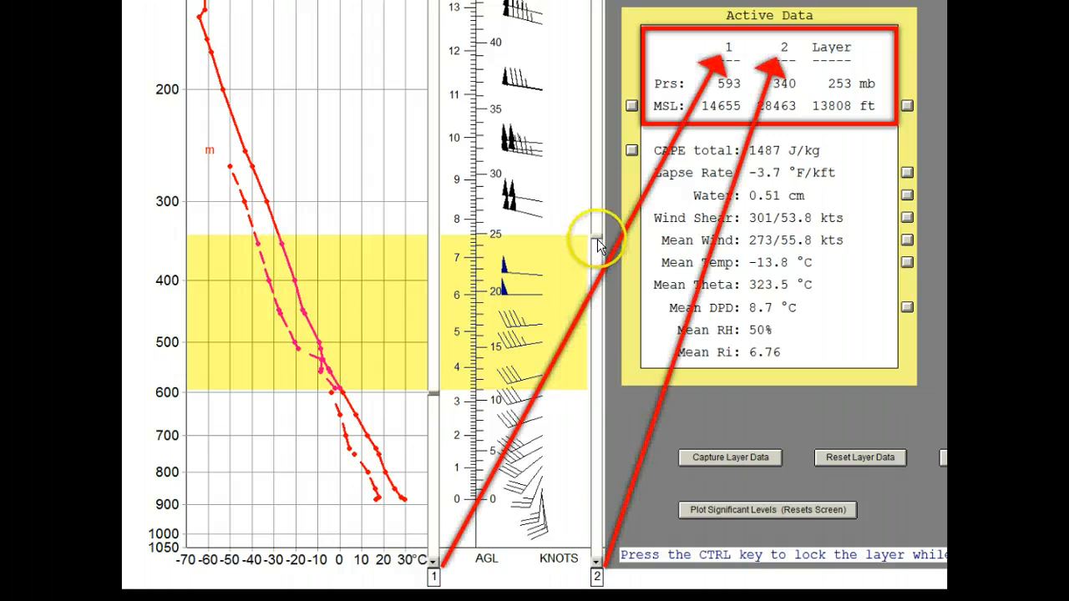
drag(598, 242, 597, 87)
drag(434, 391, 436, 205)
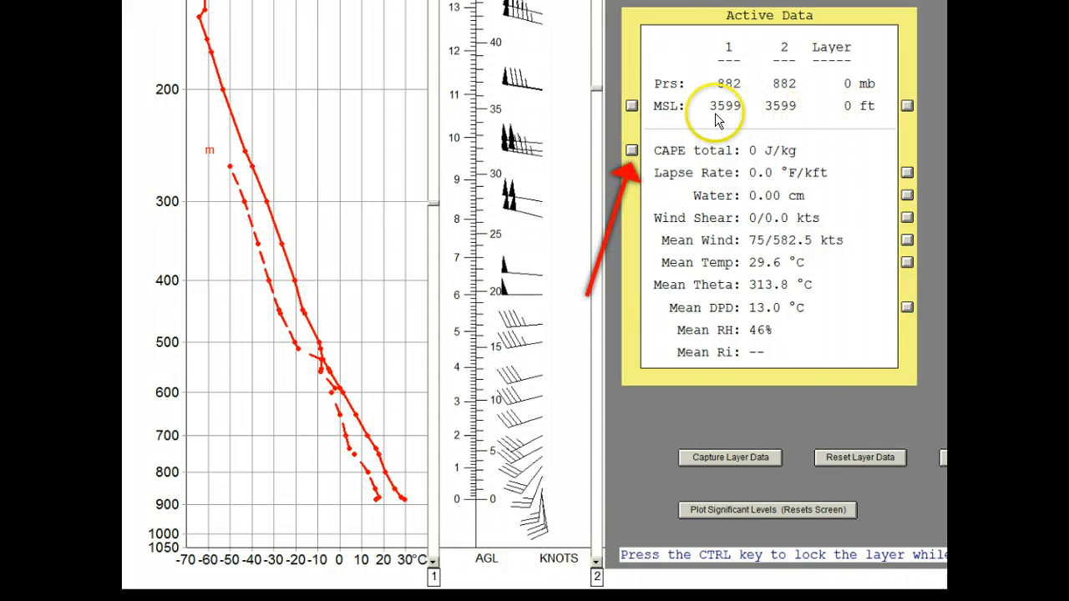
Cycle the CAPE type, the height reference and the height units through their options back to CAPE total, MSL and feet.
click(631, 151)
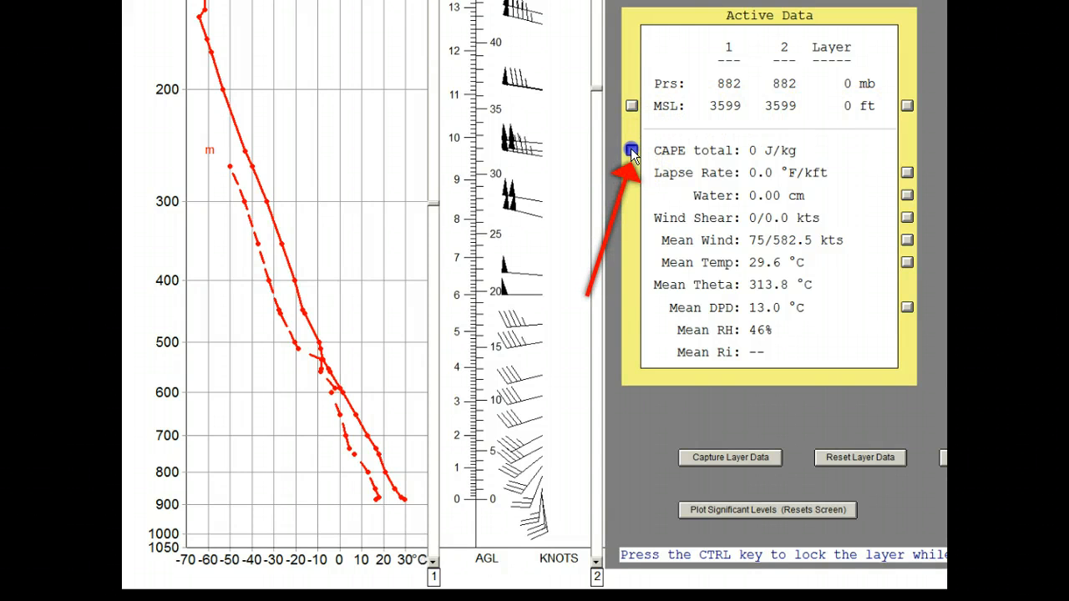
click(632, 151)
click(631, 151)
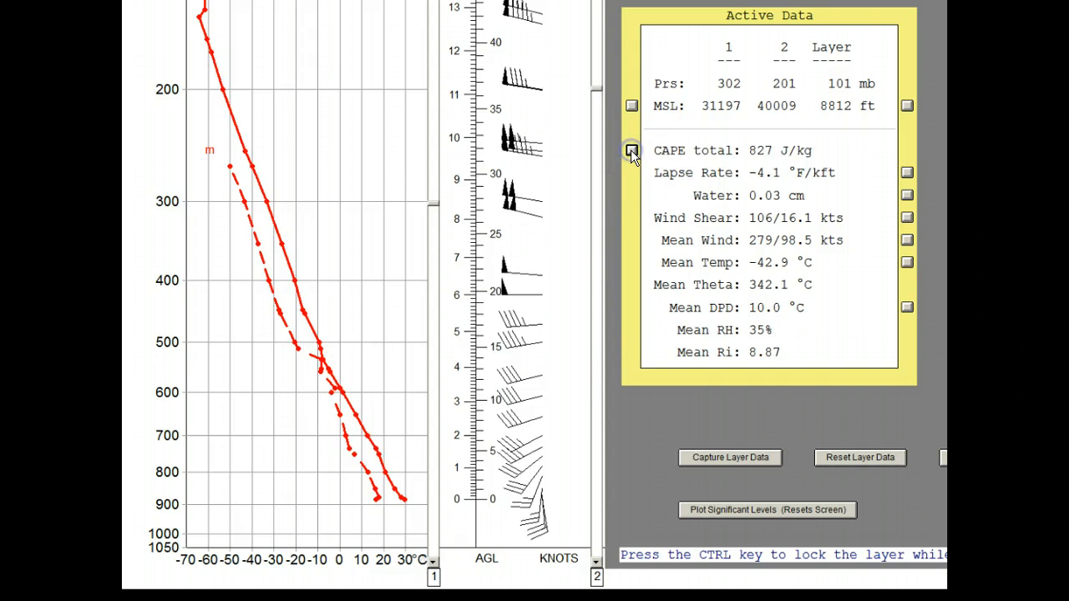
click(632, 107)
click(631, 106)
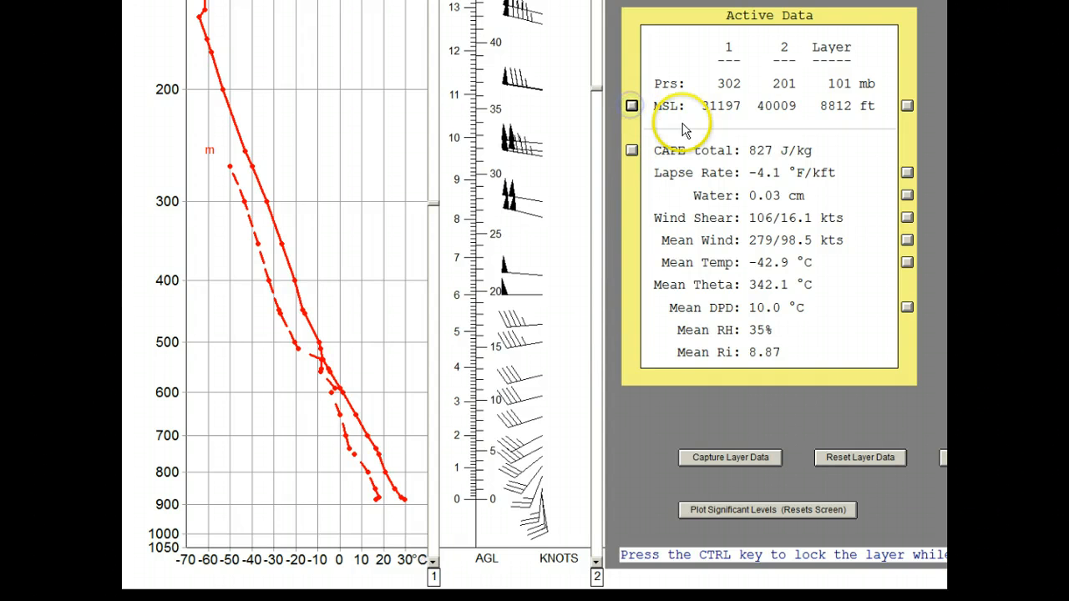
click(907, 106)
click(907, 106)
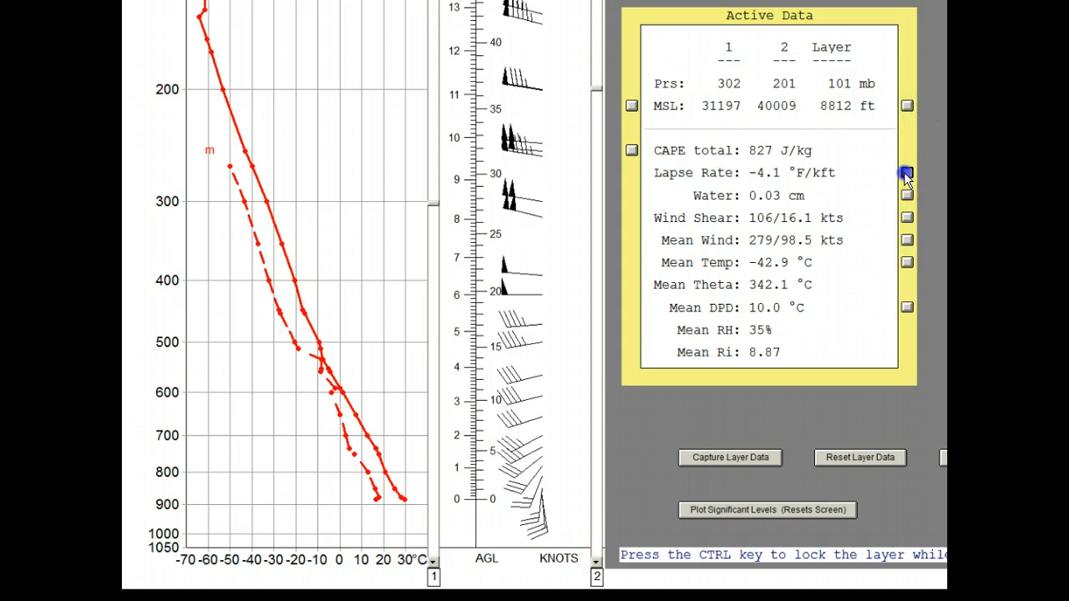
Switch lapse rate to °C/km, water to inches, wind shear and mean wind to m/s, and mean temperature and mean DPD to °F.
click(907, 172)
click(906, 195)
click(907, 217)
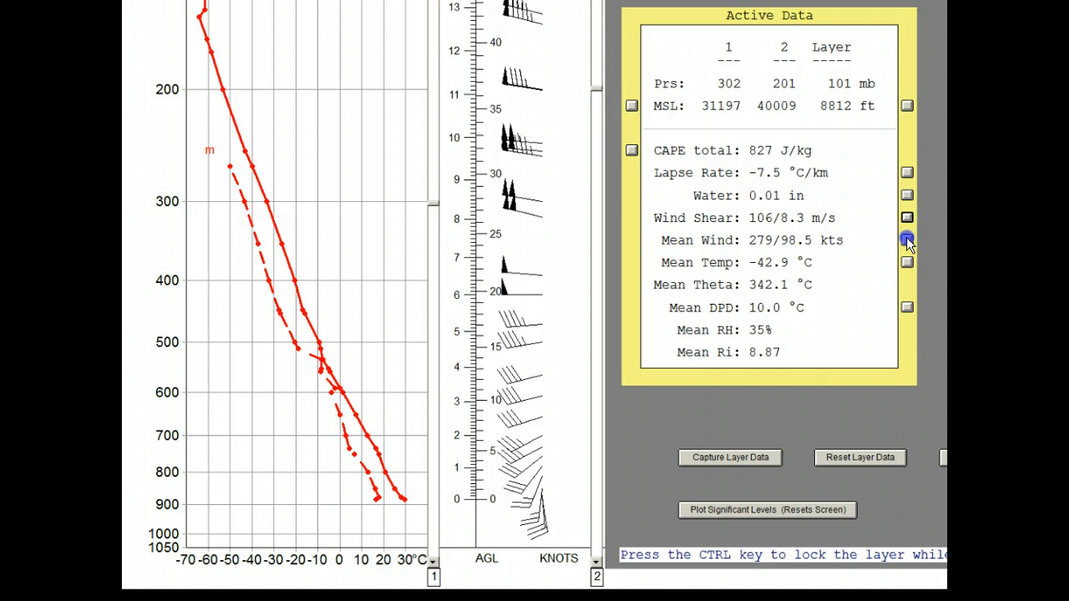
click(908, 239)
click(907, 264)
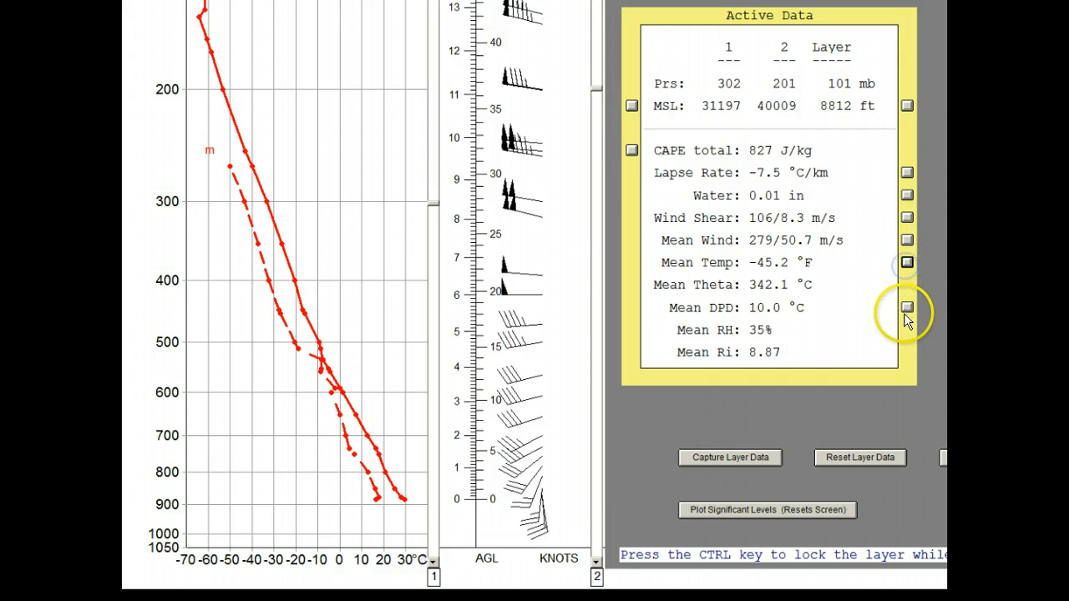
click(907, 308)
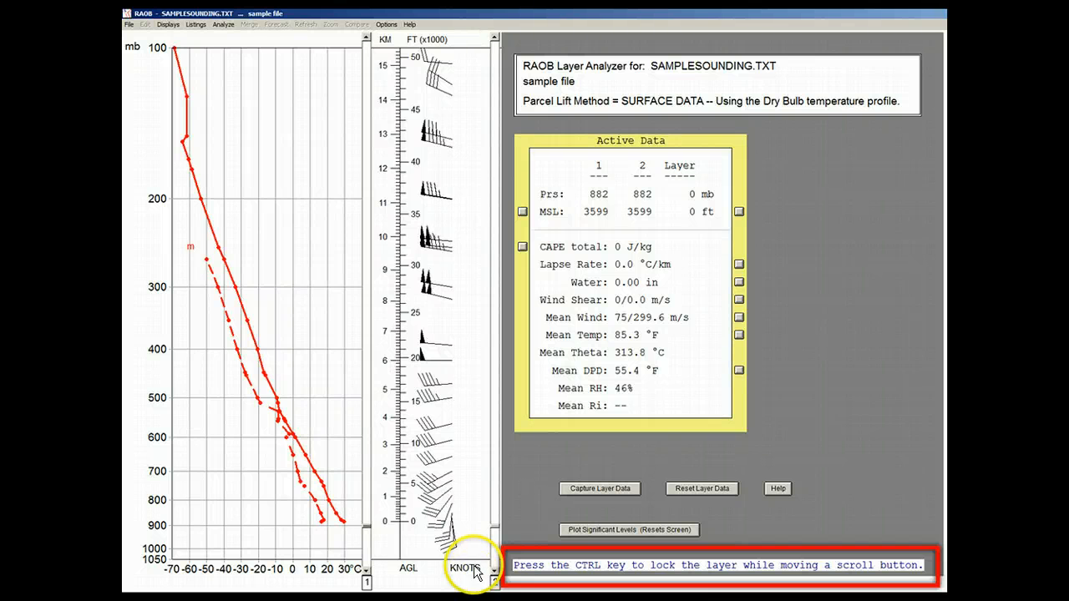
Raise boundary 2 to about 613 mb above the surface and shift the layer upward with its thickness locked.
click(496, 527)
drag(495, 527, 499, 448)
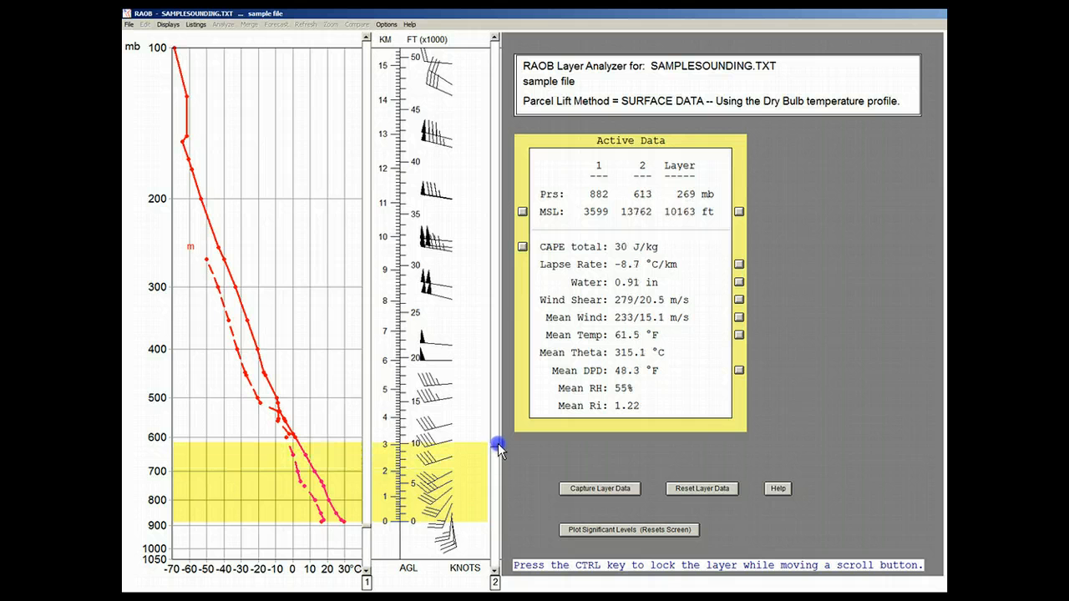
key(ctrl)
ctrl+click(367, 519)
drag(368, 520, 367, 491)
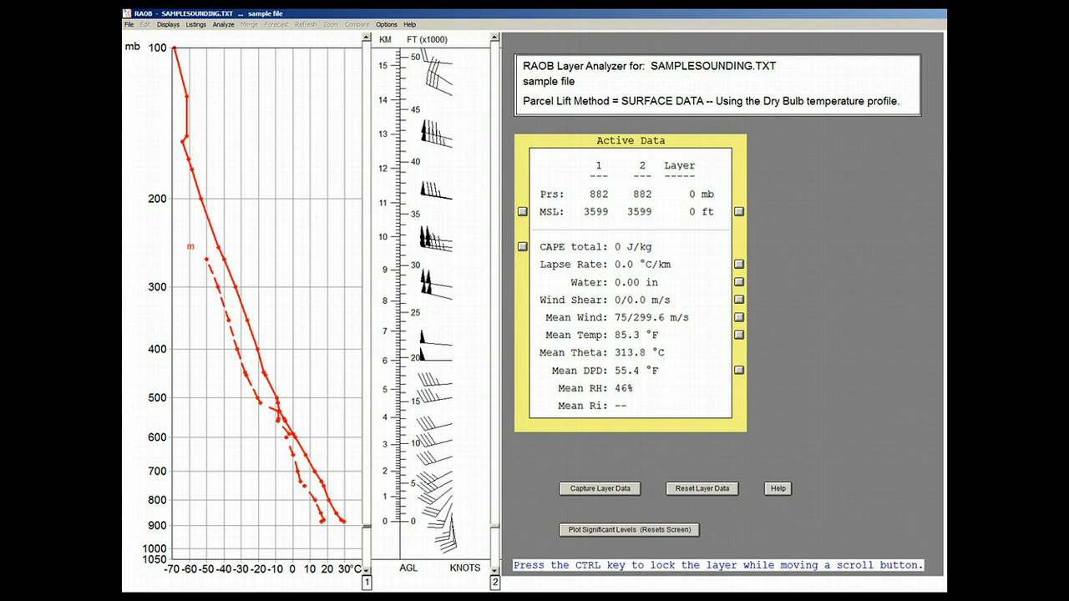
Set the layer boundaries to about 787 mb and 594 mb and capture that layer's data.
drag(366, 525, 366, 501)
drag(494, 524, 483, 440)
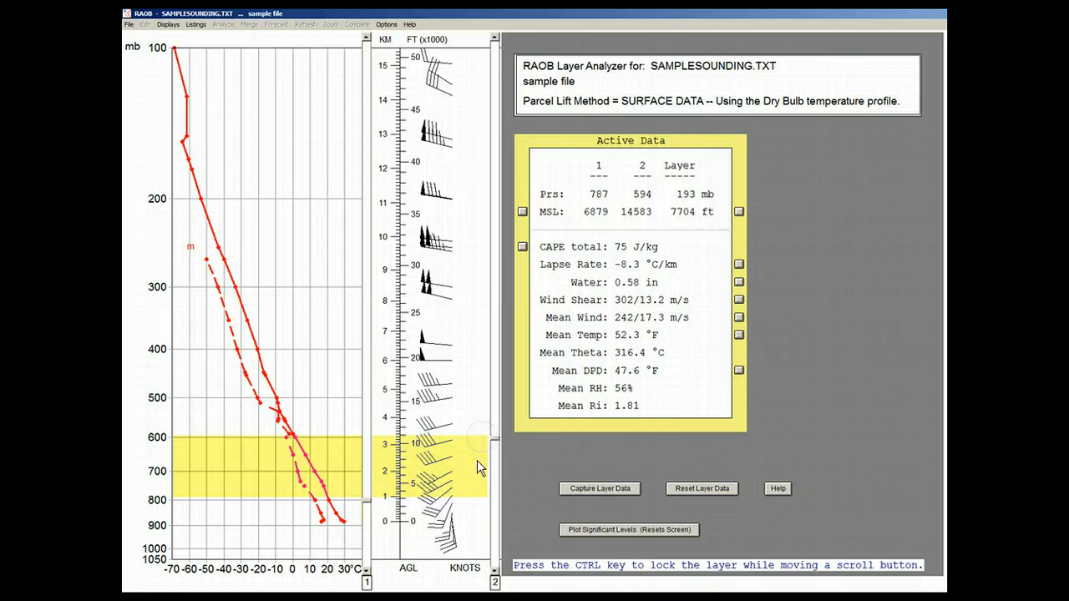
click(563, 491)
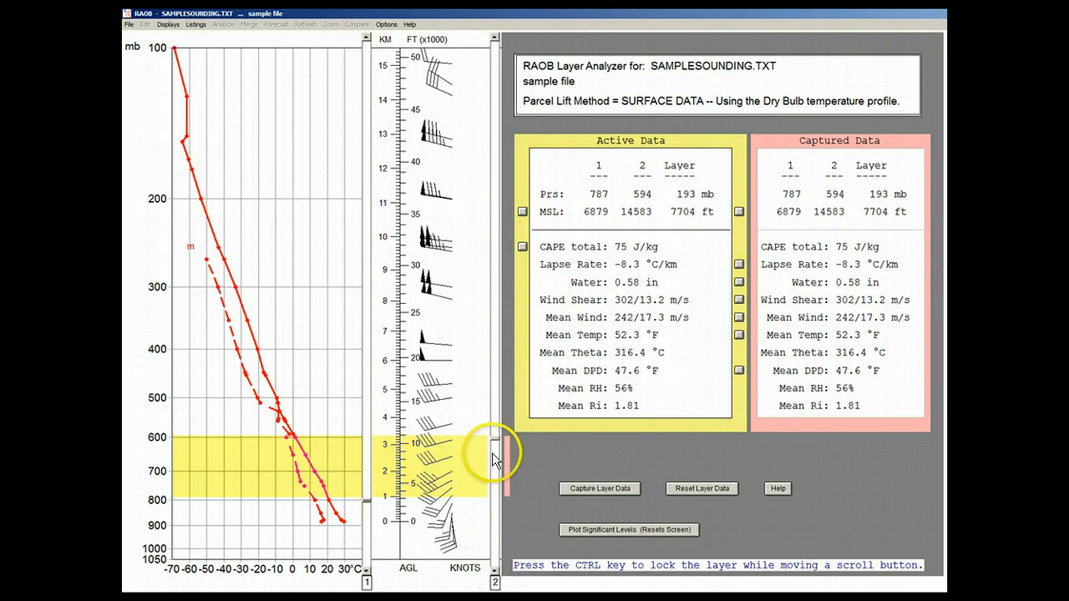
Extend the active layer up and down to the surface for comparison with the captured layer, and reset the layer data.
drag(494, 440, 493, 319)
drag(365, 499, 370, 532)
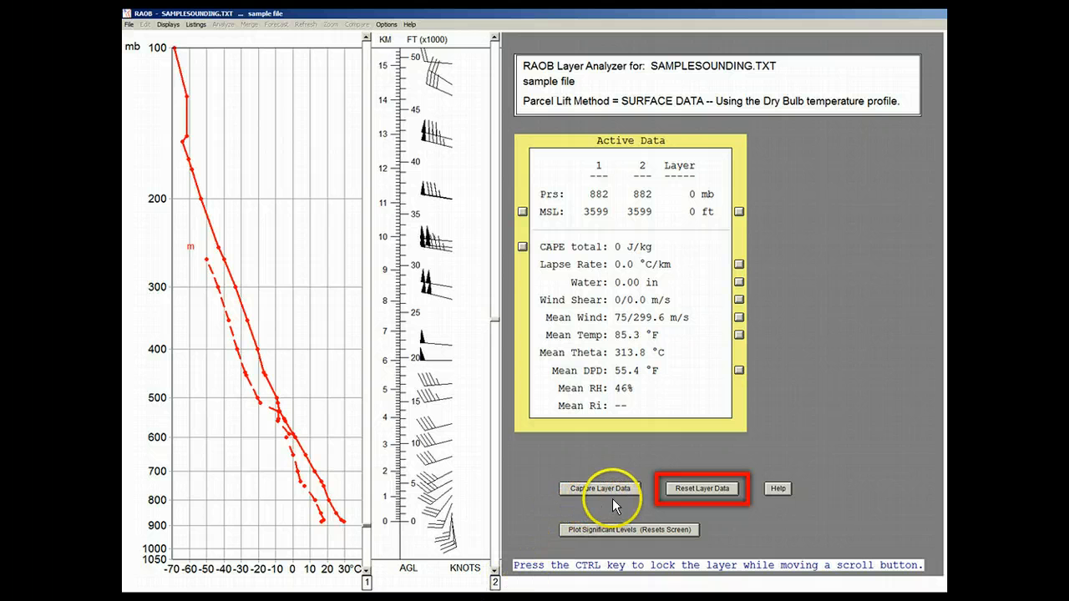
click(672, 491)
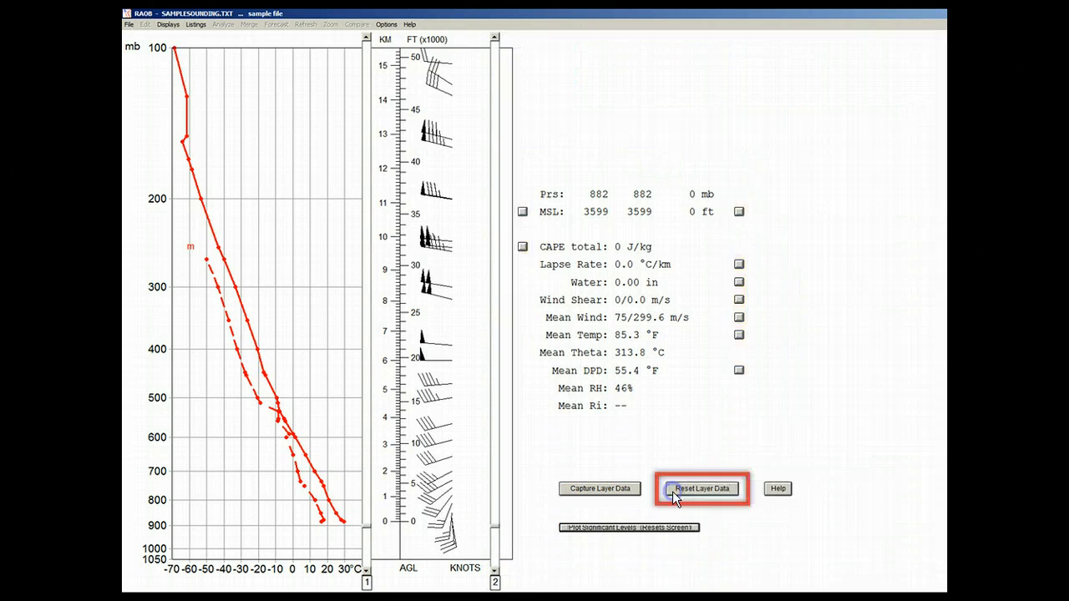
Mark a new layer between about 702 mb and 503 mb and capture its data.
drag(368, 526, 368, 474)
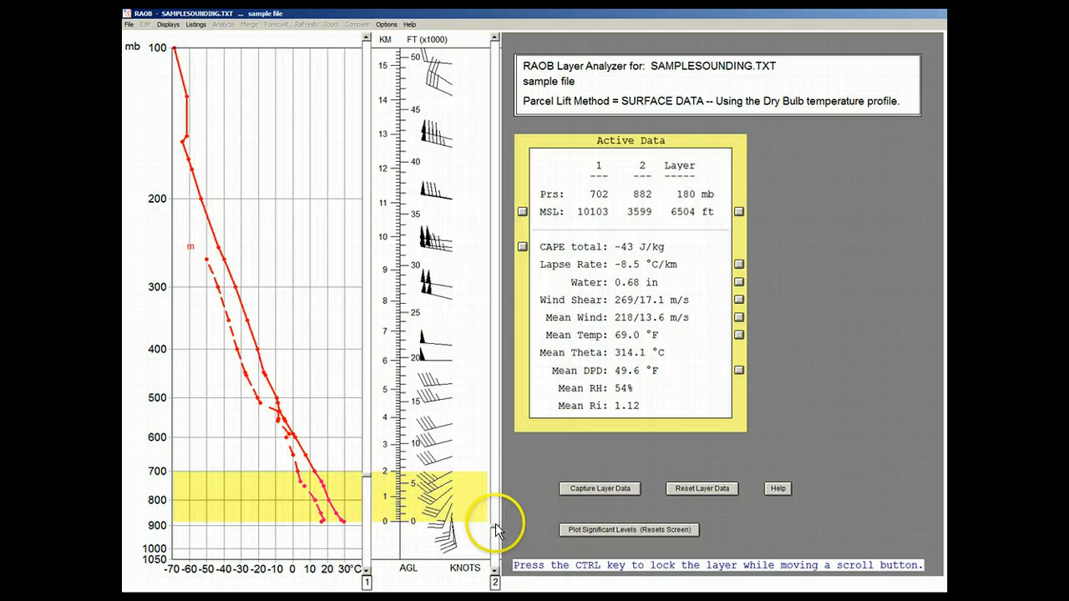
drag(497, 523, 491, 401)
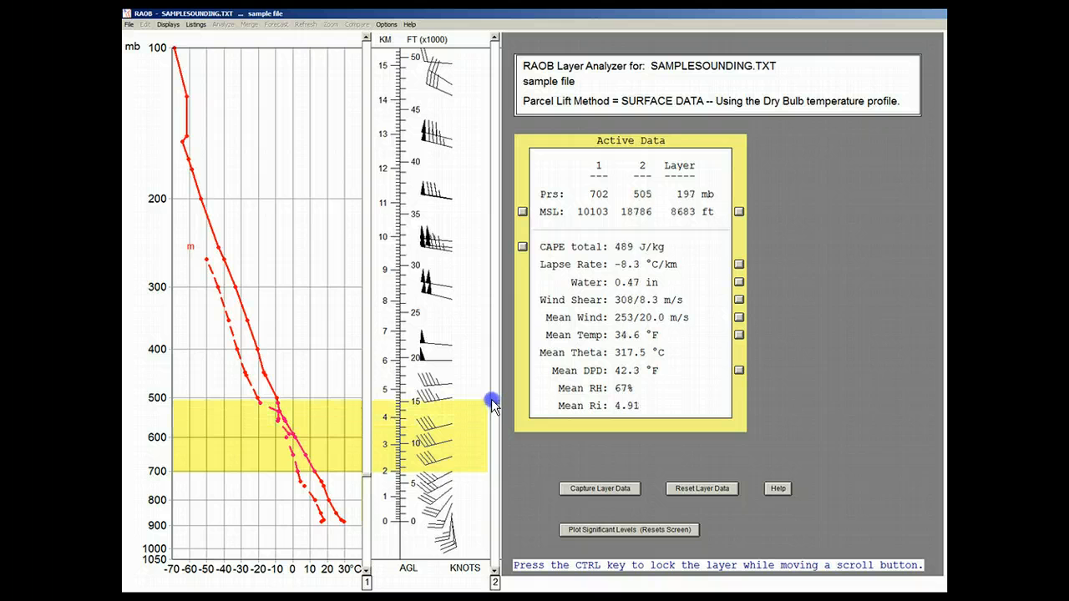
click(576, 489)
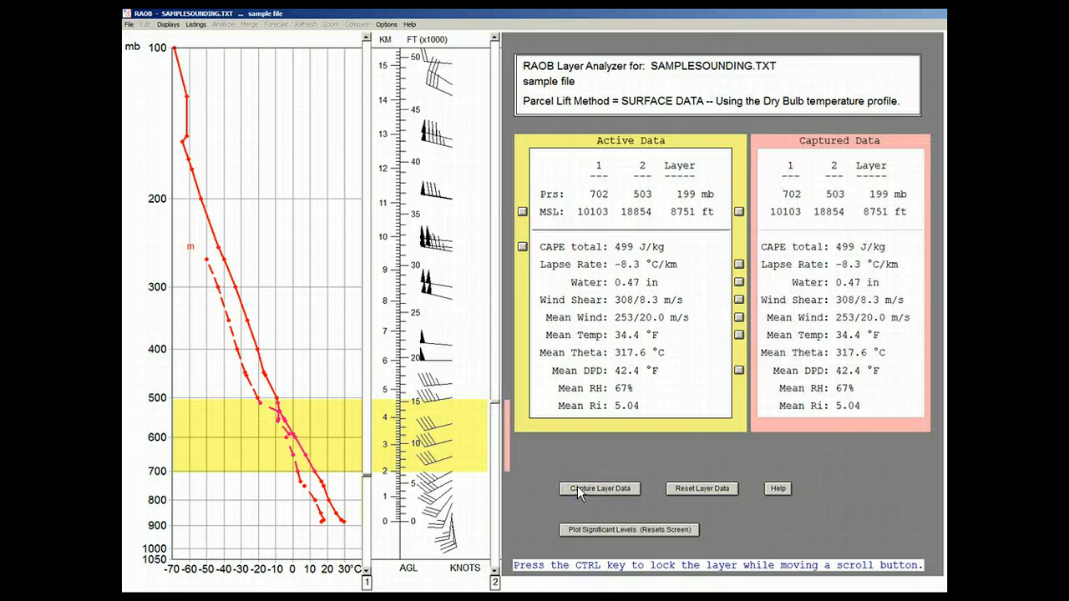
Move layer boundary 1 above the captured layer and plot the significant levels on the sounding.
drag(370, 487, 381, 379)
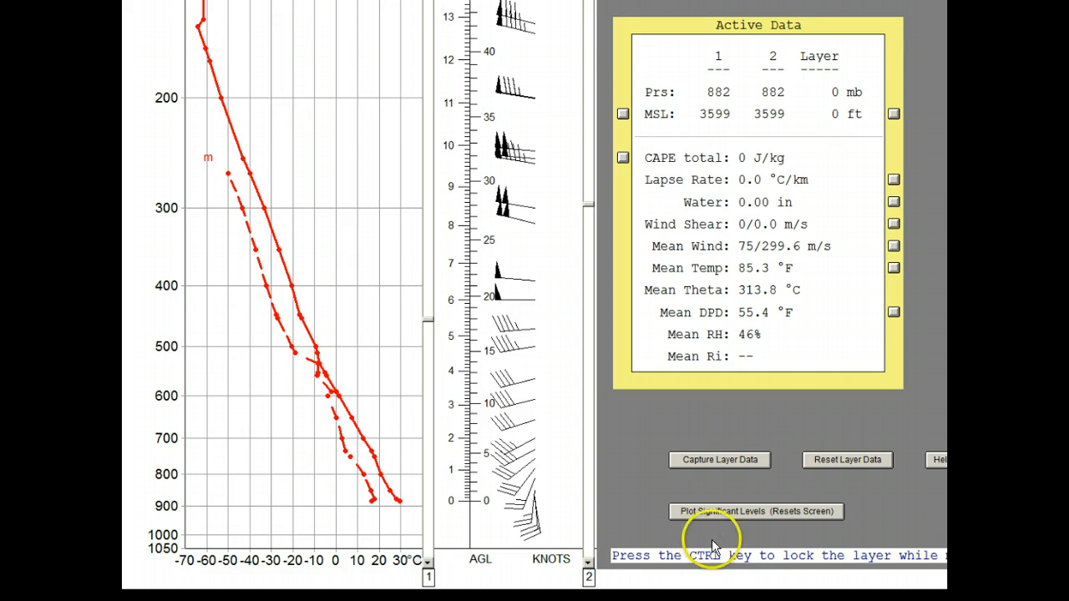
click(709, 511)
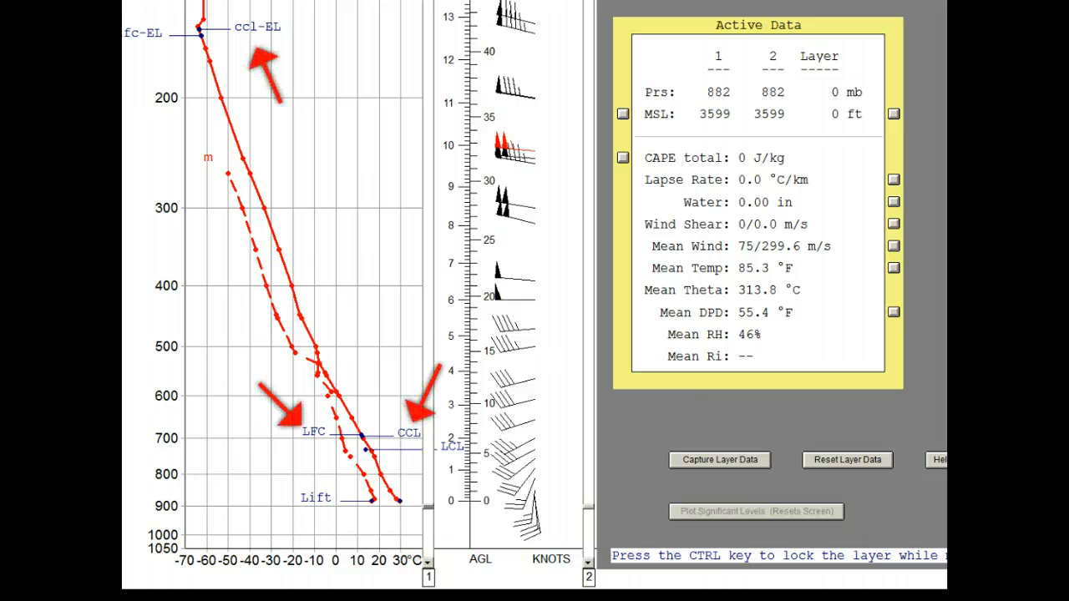